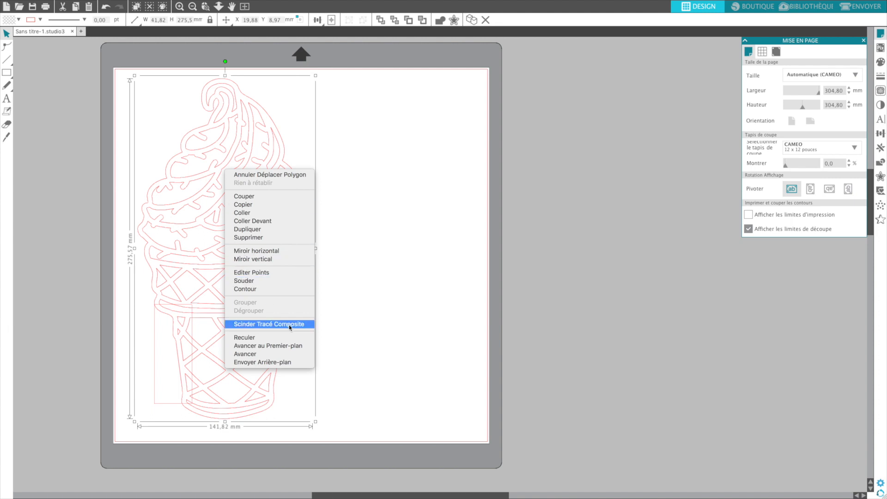
Step: Split the ice cream's compound path and weld its outer outline to the narrow rectangle overlapping the cone
{"action": "left_click", "coordinate": [295, 329]}
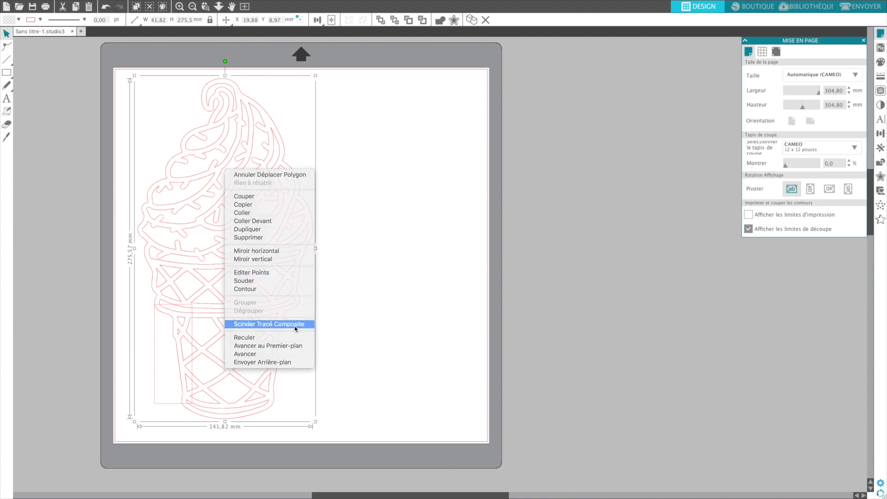
{"action": "left_click", "coordinate": [333, 306]}
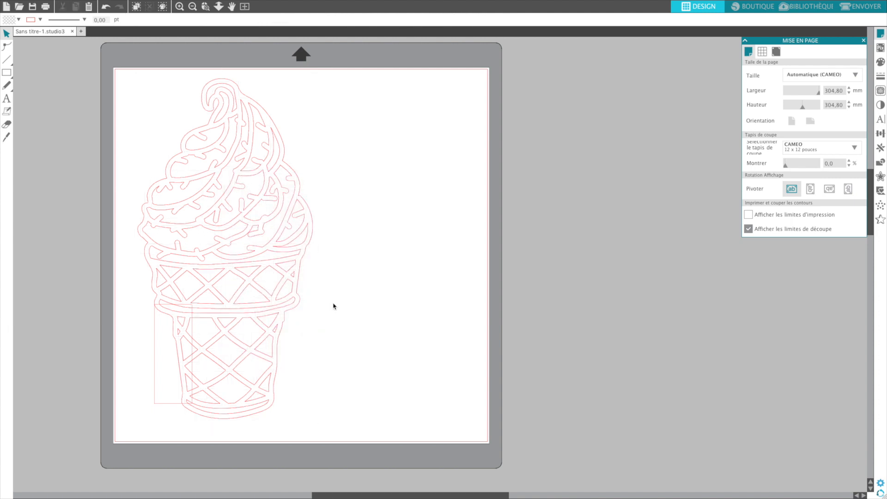
{"action": "left_click", "coordinate": [205, 419]}
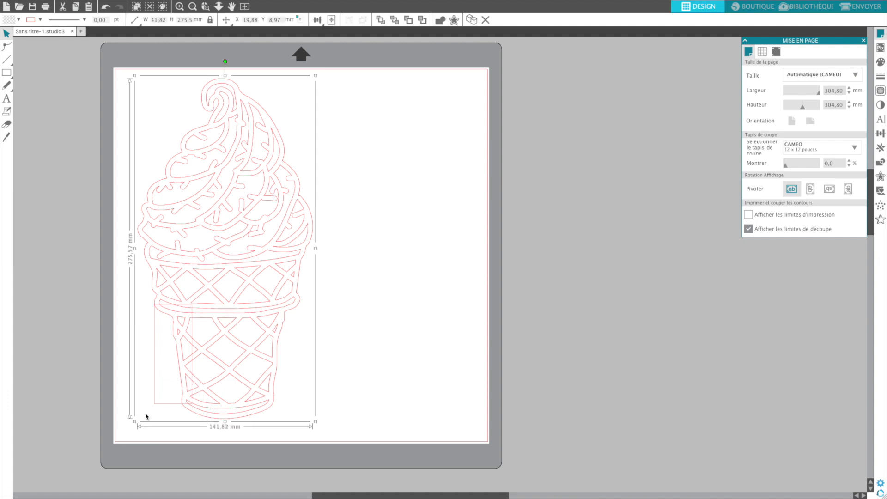
{"action": "left_click", "coordinate": [118, 417]}
{"action": "left_click_drag", "start_coordinate": [151, 416], "coordinate": [184, 405]}
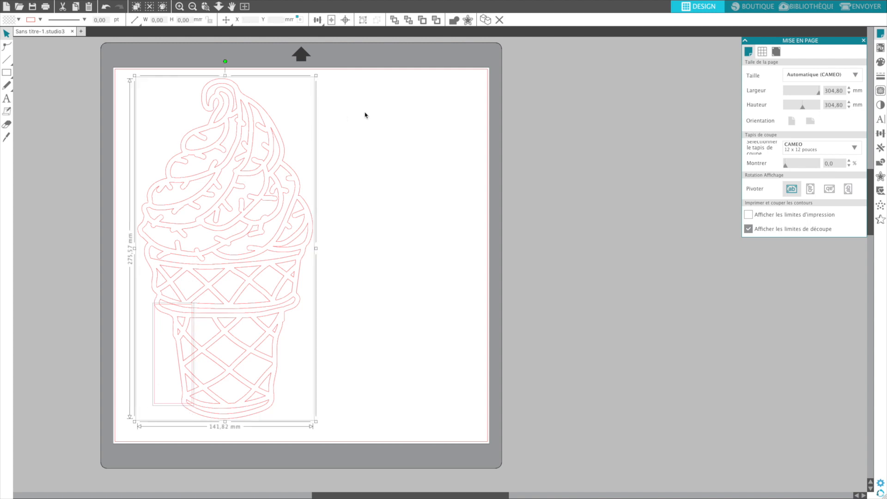
{"action": "left_click", "coordinate": [453, 21]}
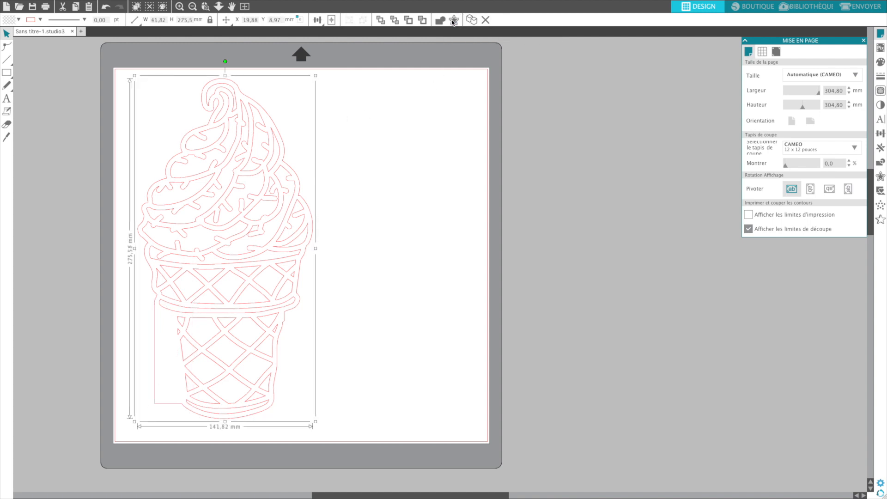
{"action": "left_click", "coordinate": [386, 185]}
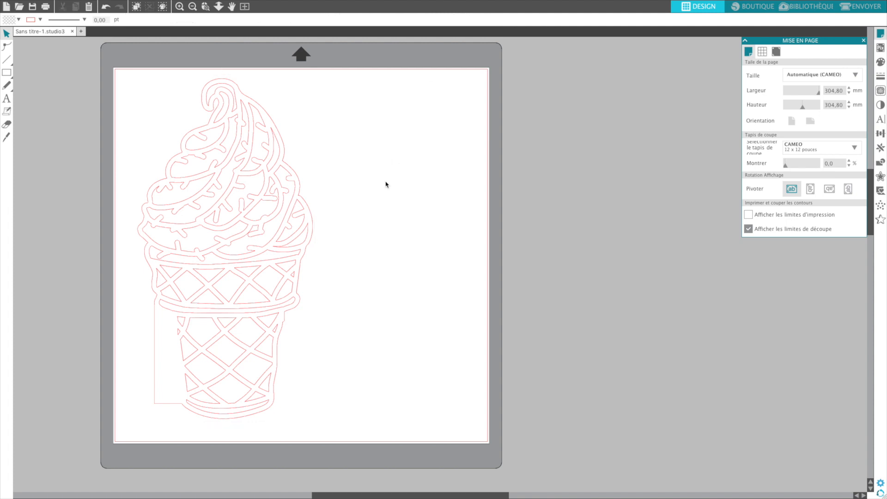
Step: Move all the ice cream shapes together to the right half of the page
{"action": "left_click", "coordinate": [177, 250]}
{"action": "left_click_drag", "start_coordinate": [125, 80], "coordinate": [371, 433]}
{"action": "left_click_drag", "start_coordinate": [236, 248], "coordinate": [403, 251]}
Step: Copy and paste all the ice cream shapes, and place the copy on the left half of the page
{"action": "right_click", "coordinate": [403, 252]}
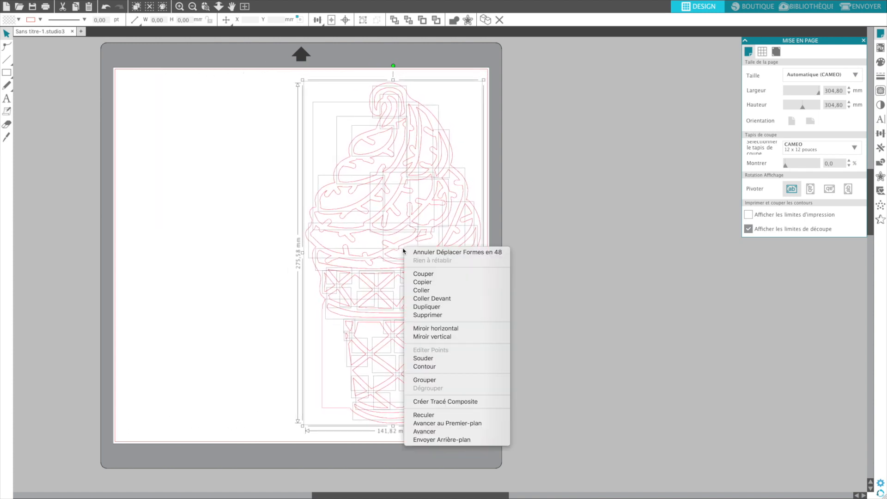
{"action": "left_click", "coordinate": [440, 283]}
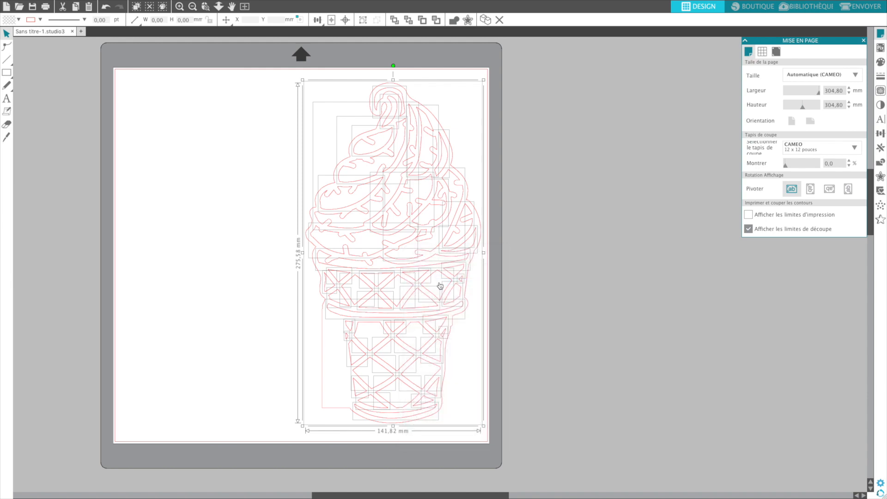
{"action": "left_click", "coordinate": [242, 247]}
{"action": "key", "text": "ctrl+v"}
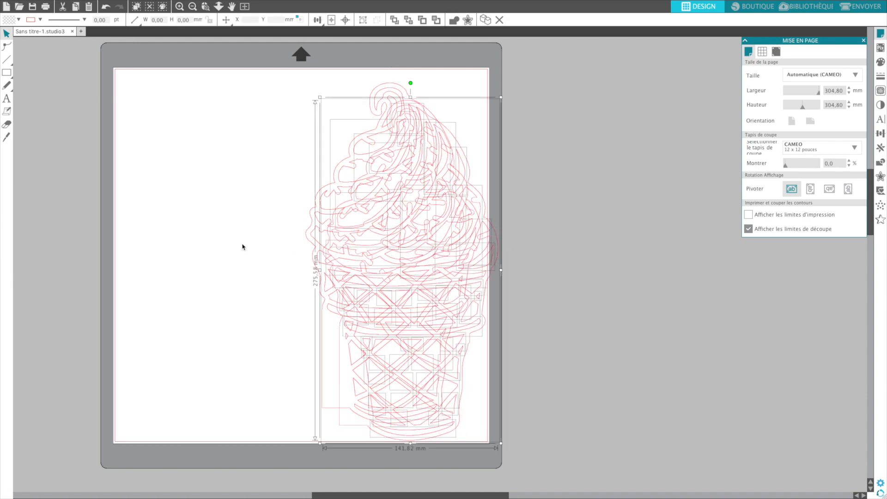
{"action": "left_click_drag", "start_coordinate": [348, 241], "coordinate": [152, 225]}
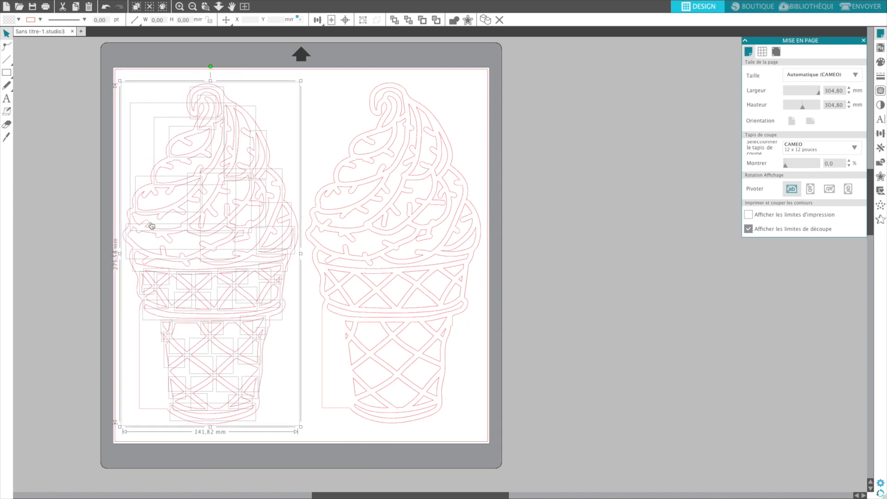
Step: Mirror the left ice cream copy horizontally and group its shapes
{"action": "right_click", "coordinate": [174, 212]}
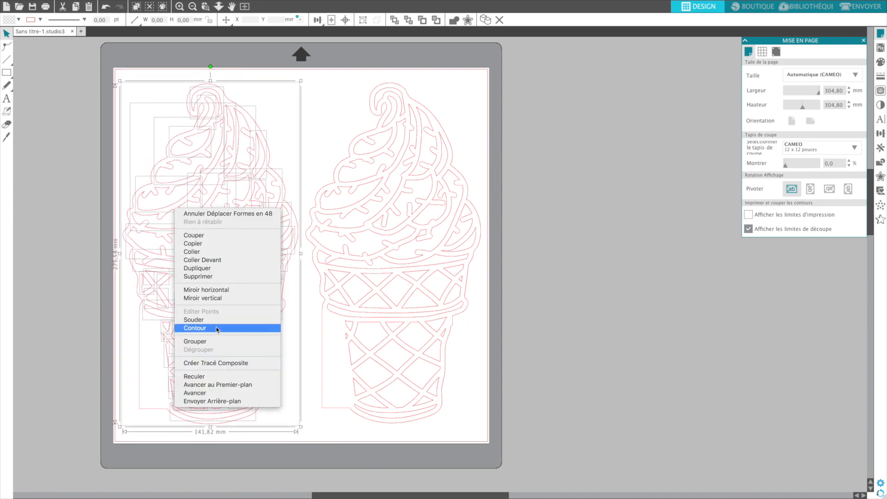
{"action": "left_click", "coordinate": [237, 291]}
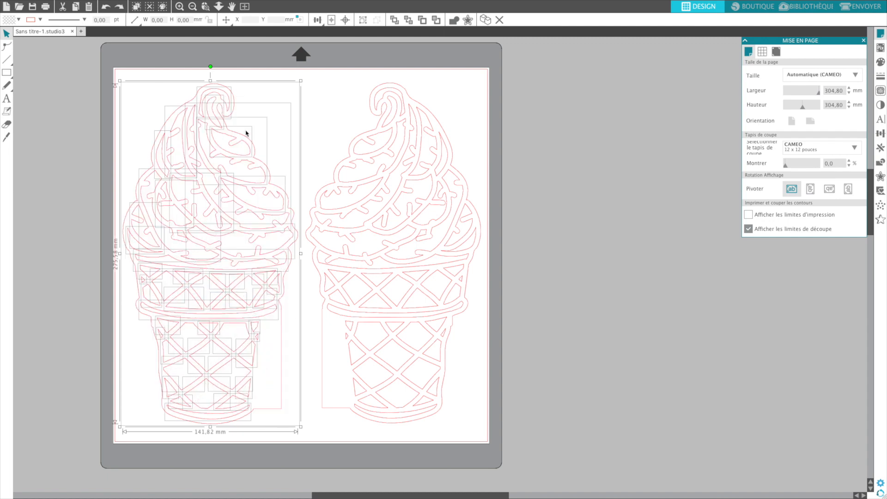
{"action": "right_click", "coordinate": [246, 132]}
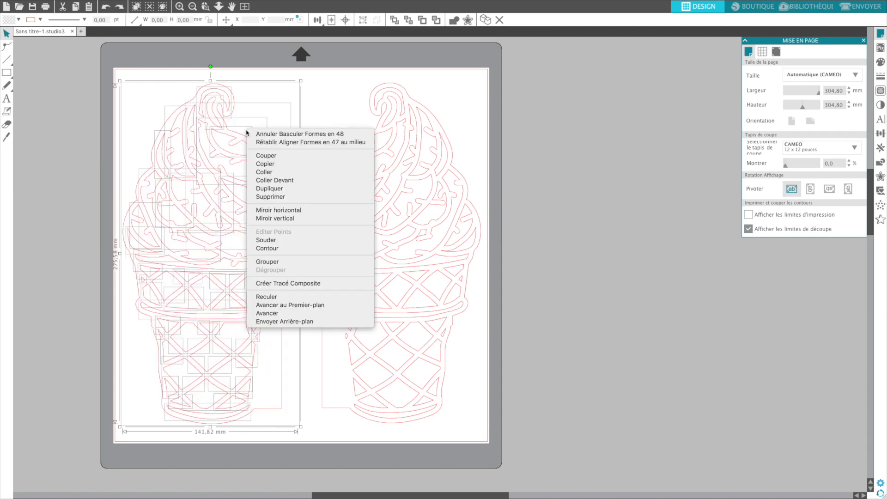
{"action": "left_click", "coordinate": [297, 262]}
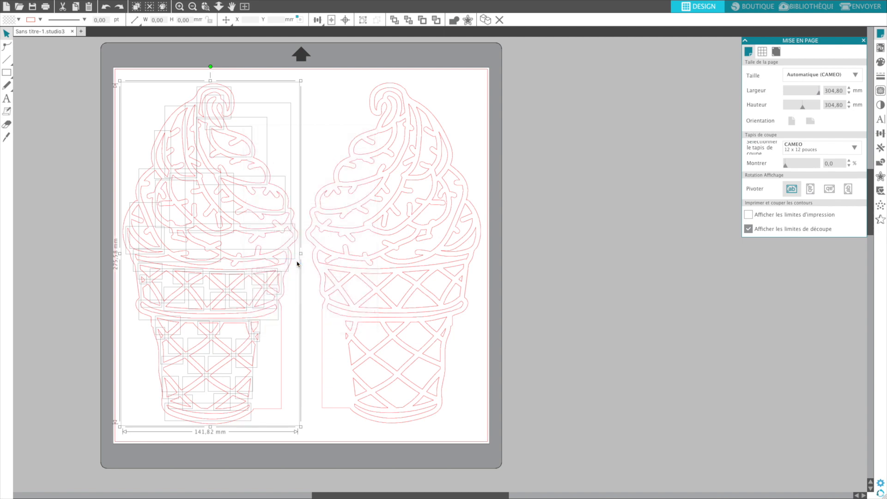
Step: Group all the shapes of the right ice cream
{"action": "left_click", "coordinate": [427, 354]}
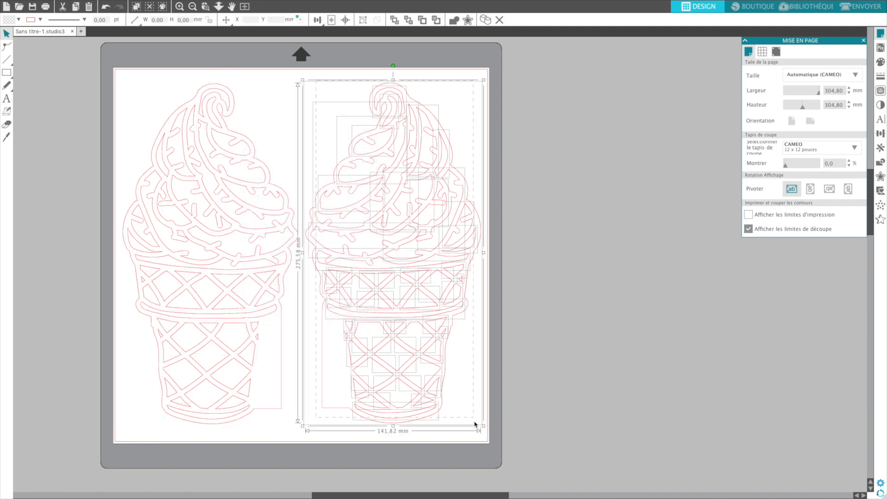
{"action": "right_click", "coordinate": [393, 181]}
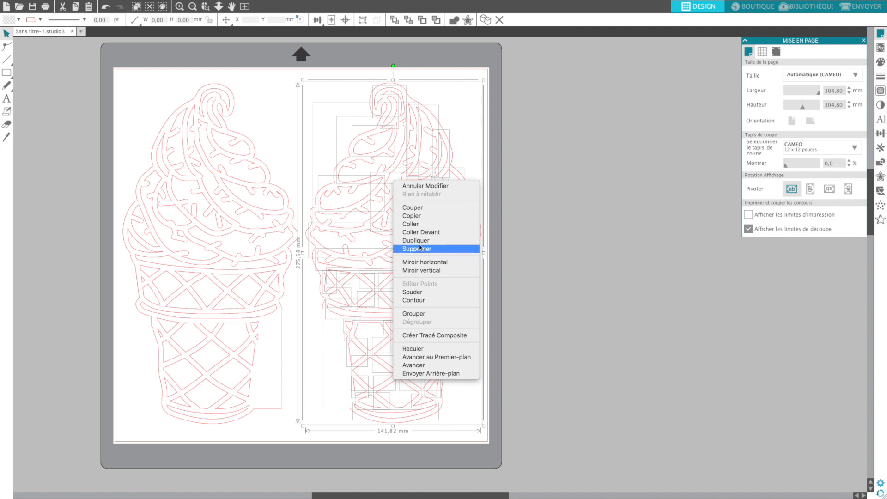
{"action": "left_click", "coordinate": [431, 314]}
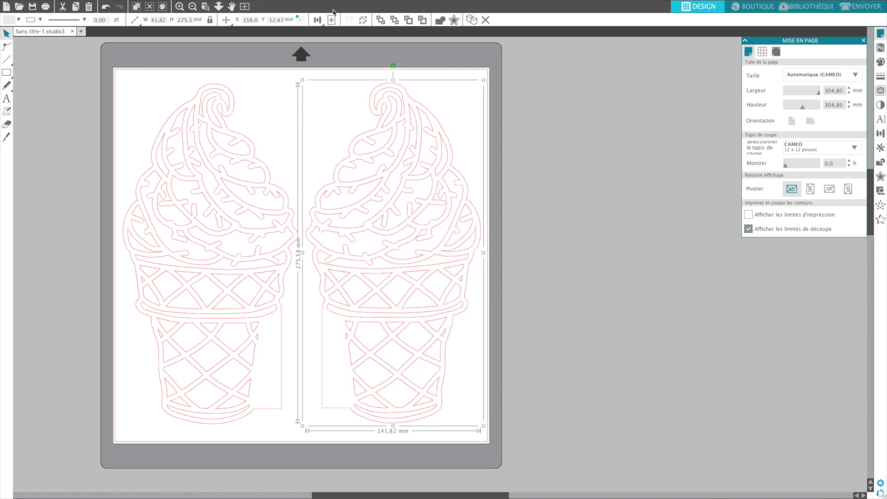
Step: Align the right and left ice cream groups to the vertical middle of the page, one after the other
{"action": "left_click", "coordinate": [317, 19]}
{"action": "left_click", "coordinate": [330, 47]}
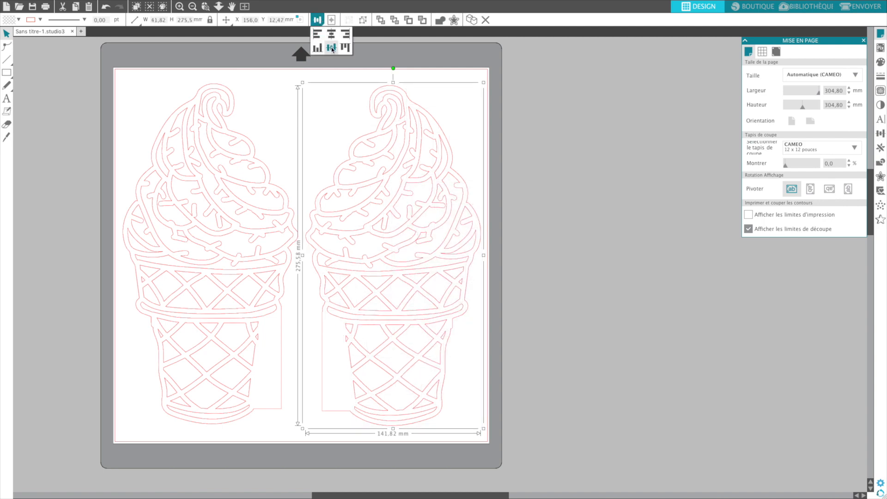
{"action": "left_click", "coordinate": [267, 171]}
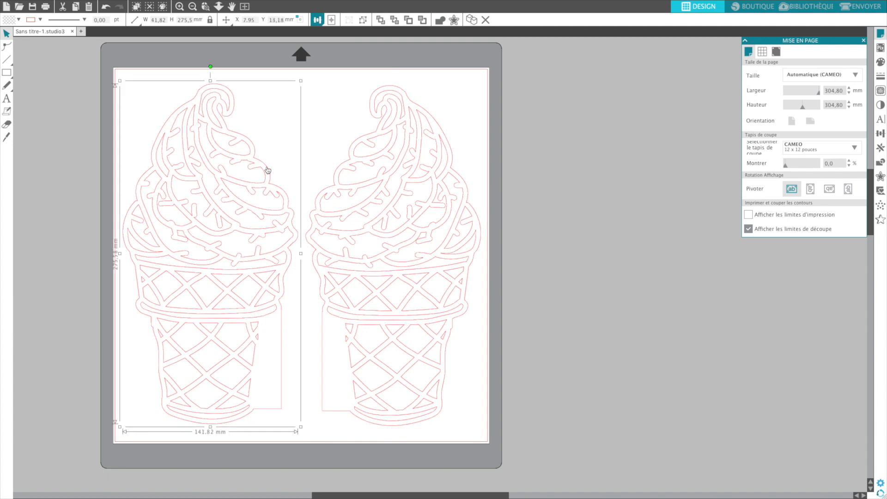
{"action": "left_click", "coordinate": [323, 21]}
{"action": "left_click", "coordinate": [330, 48]}
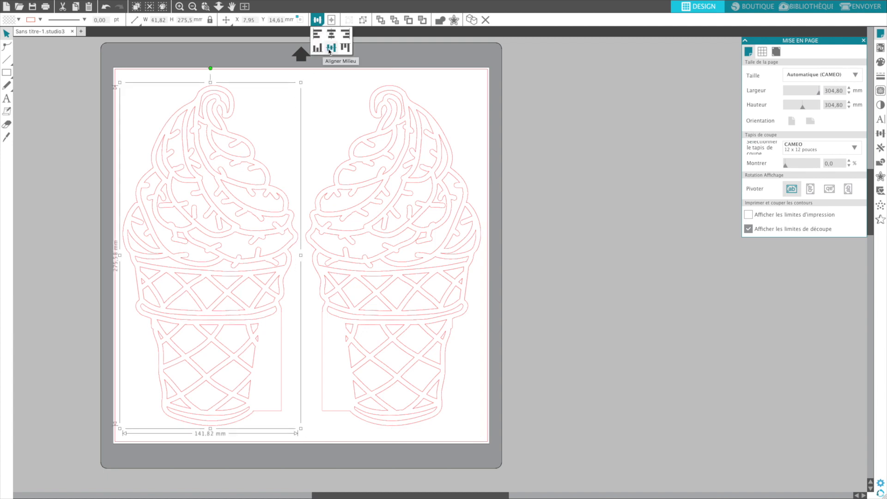
Step: Shift the left ice cream group slightly toward the right one, to X about 12.5 mm
{"action": "left_click_drag", "start_coordinate": [294, 243], "coordinate": [300, 243]}
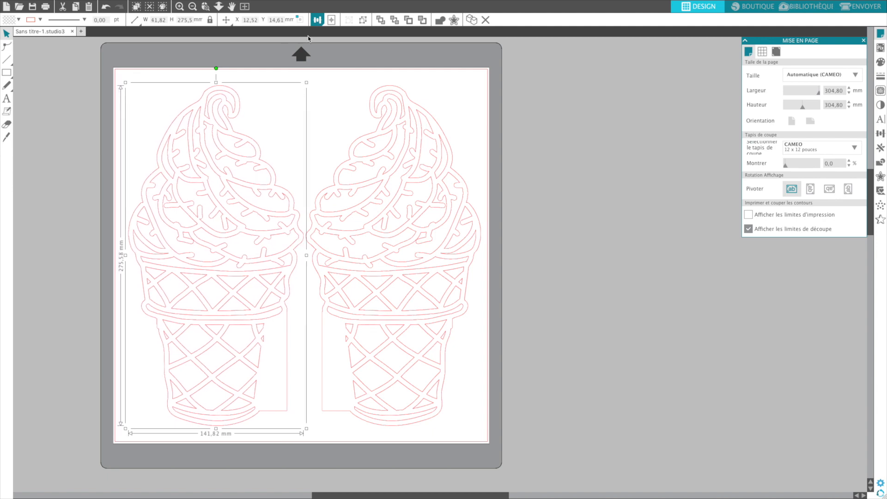
{"action": "left_click", "coordinate": [317, 20]}
{"action": "left_click", "coordinate": [331, 79]}
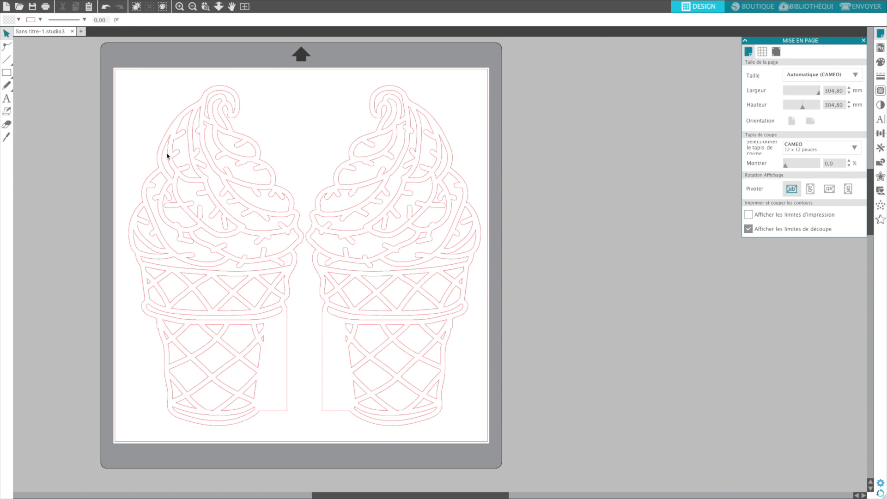
Step: Draw a rectangle about 32.6 mm wide and 83.2 mm high bridging the gap between the two cones' side tabs
{"action": "left_click", "coordinate": [10, 75]}
{"action": "left_click_drag", "start_coordinate": [285, 411], "coordinate": [326, 308]}
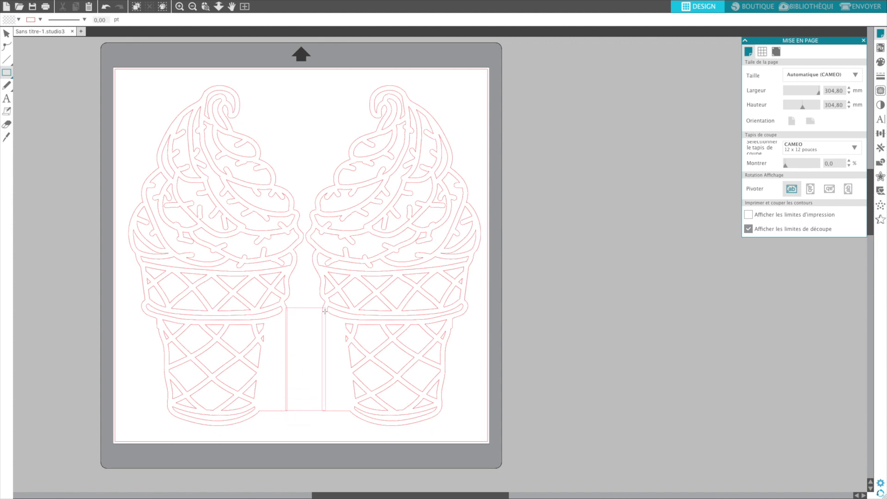
{"action": "left_click", "coordinate": [6, 33]}
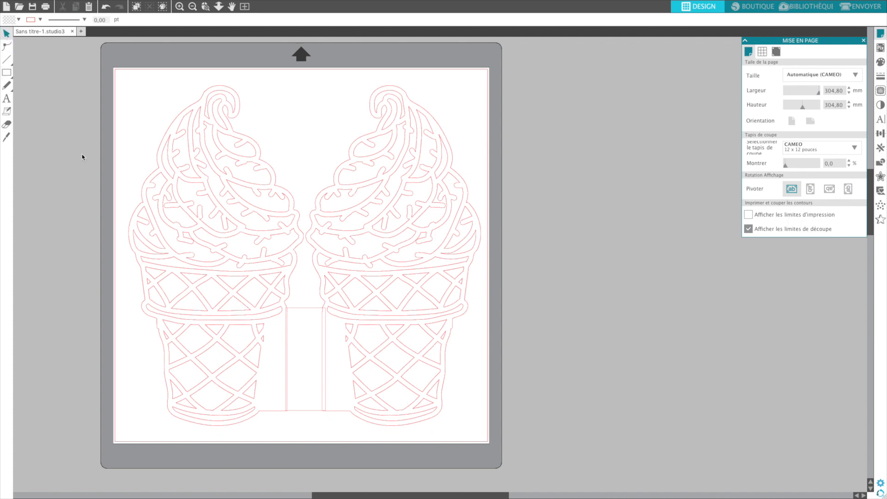
Step: Extend the bridging rectangle upward to a height of about 84.2 mm
{"action": "left_click", "coordinate": [297, 414]}
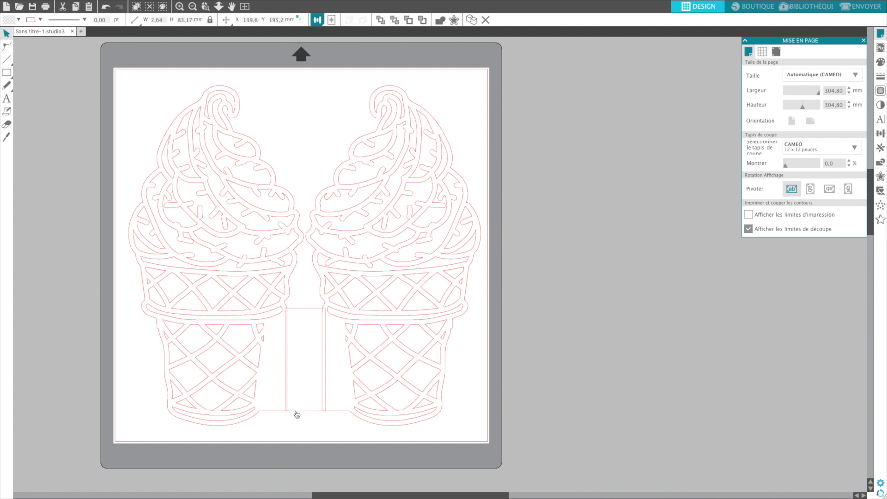
{"action": "left_click", "coordinate": [297, 414]}
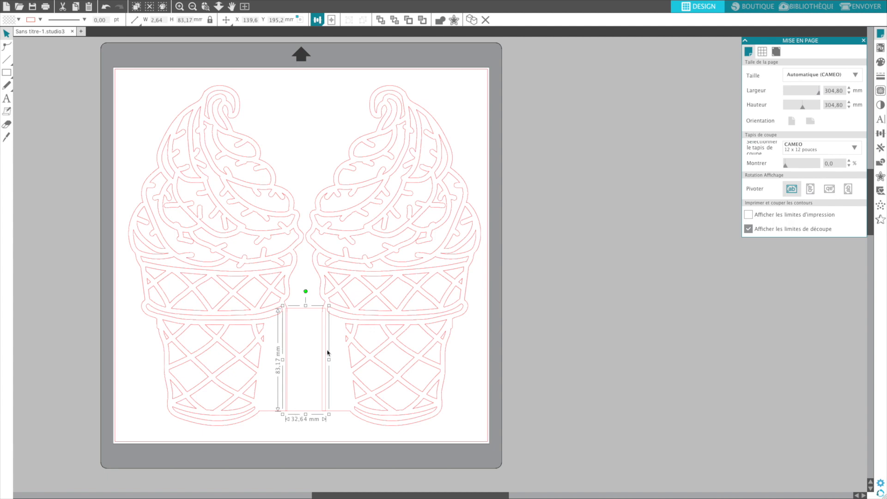
{"action": "left_click_drag", "start_coordinate": [304, 306], "coordinate": [304, 304]}
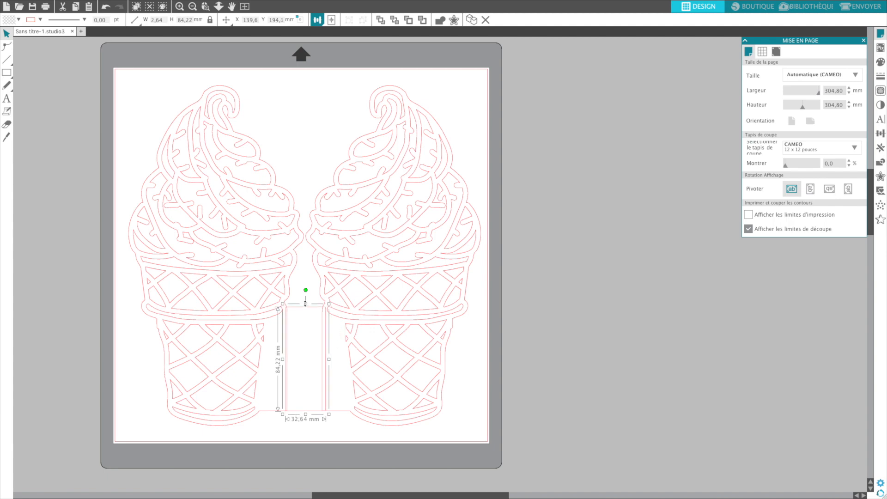
Step: Ungroup the left ice cream and the right ice cream
{"action": "left_click", "coordinate": [199, 260]}
{"action": "left_click", "coordinate": [200, 263]}
{"action": "right_click", "coordinate": [200, 261]}
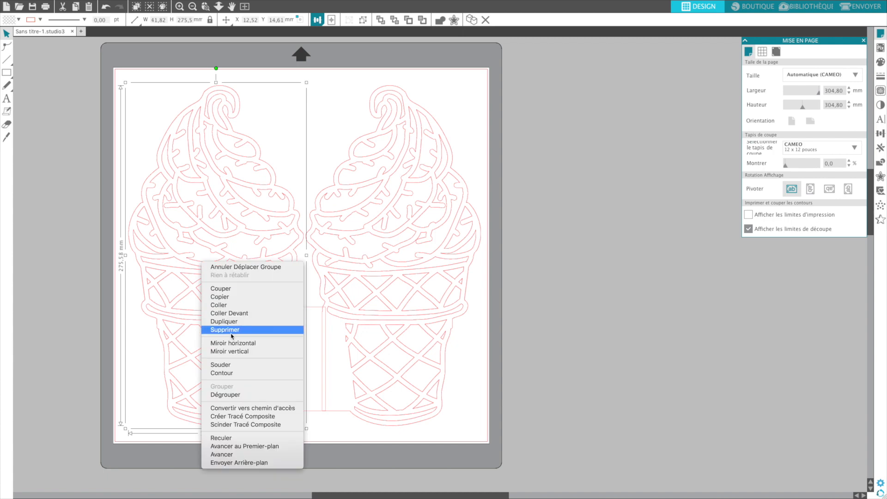
{"action": "left_click", "coordinate": [231, 394]}
{"action": "left_click", "coordinate": [377, 290]}
{"action": "right_click", "coordinate": [377, 291]}
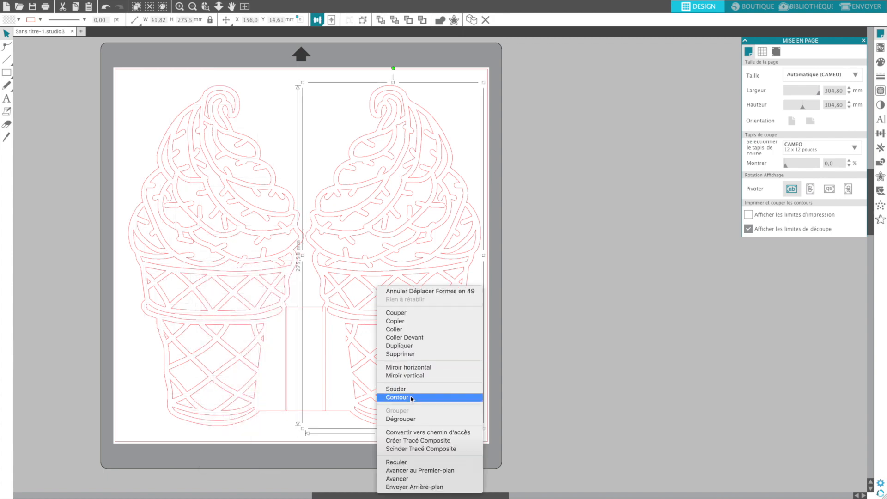
{"action": "left_click", "coordinate": [409, 419]}
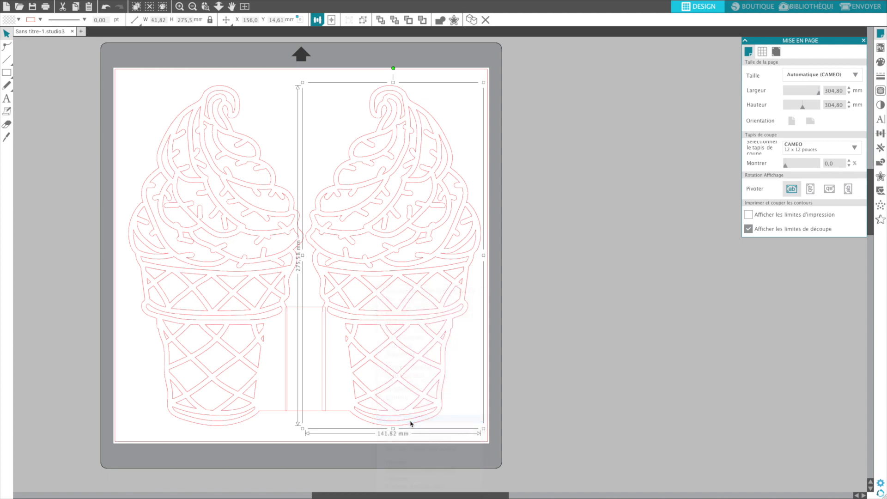
Step: Weld the bridging rectangle with the outer outlines of both ice creams
{"action": "left_click", "coordinate": [282, 437]}
{"action": "left_click_drag", "start_coordinate": [279, 422], "coordinate": [331, 404]}
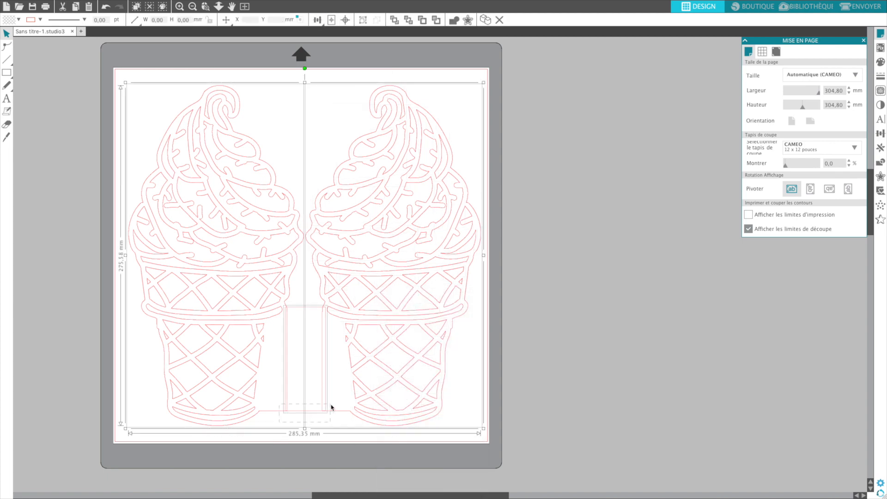
{"action": "left_click", "coordinate": [454, 20]}
{"action": "left_click", "coordinate": [289, 137]}
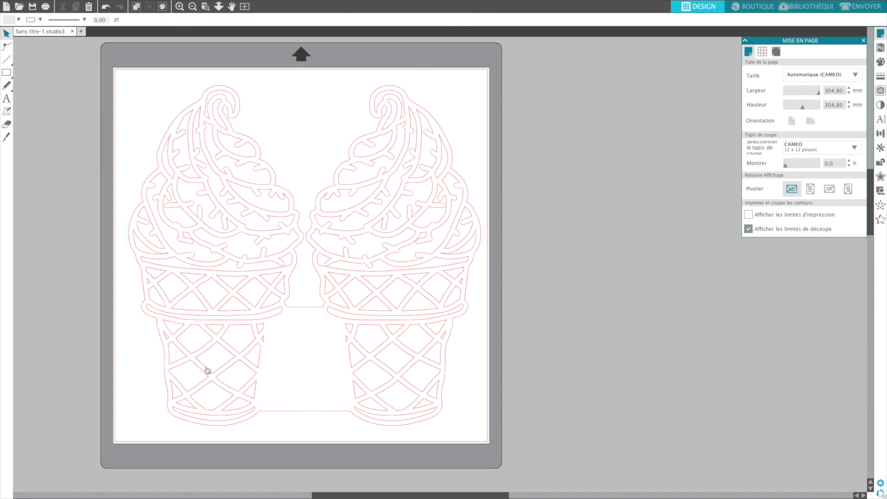
Step: Delete the lattice cutouts and inner shapes from the lower part of the left cone
{"action": "left_click_drag", "start_coordinate": [265, 399], "coordinate": [198, 322]}
{"action": "key", "text": "Delete"}
{"action": "left_click_drag", "start_coordinate": [245, 388], "coordinate": [157, 319]}
{"action": "key", "text": "Delete"}
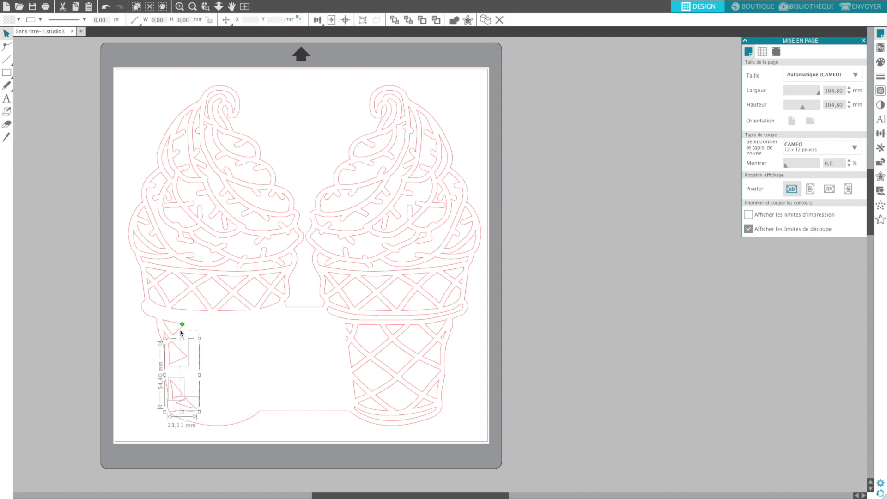
{"action": "key", "text": "Delete"}
{"action": "left_click", "coordinate": [166, 337]}
{"action": "key", "text": "Delete"}
Step: Delete the lattice cutouts from the upper band of the left cone
{"action": "left_click_drag", "start_coordinate": [139, 320], "coordinate": [265, 274]}
{"action": "key", "text": "Delete"}
{"action": "left_click", "coordinate": [275, 277]}
{"action": "key", "text": "Delete"}
{"action": "left_click", "coordinate": [149, 281]}
{"action": "key", "text": "Delete"}
Step: Delete all the inner swirl shapes of the left ice cream, up to its curled tip, keeping only the outline
{"action": "left_click", "coordinate": [236, 229]}
{"action": "key", "text": "Delete"}
{"action": "left_click_drag", "start_coordinate": [145, 252], "coordinate": [267, 201]}
{"action": "key", "text": "Delete"}
{"action": "left_click_drag", "start_coordinate": [158, 178], "coordinate": [257, 171]}
{"action": "key", "text": "Delete"}
{"action": "left_click", "coordinate": [233, 141]}
{"action": "key", "text": "Delete"}
{"action": "left_click", "coordinate": [219, 112]}
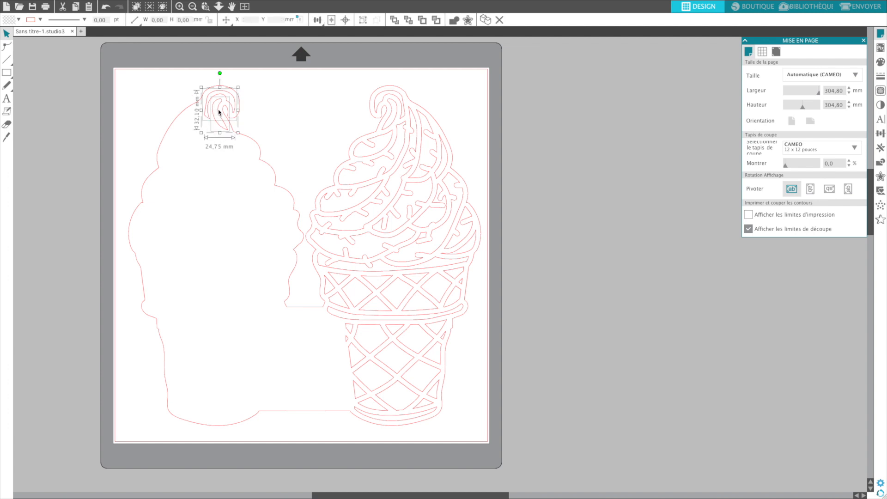
{"action": "key", "text": "Delete"}
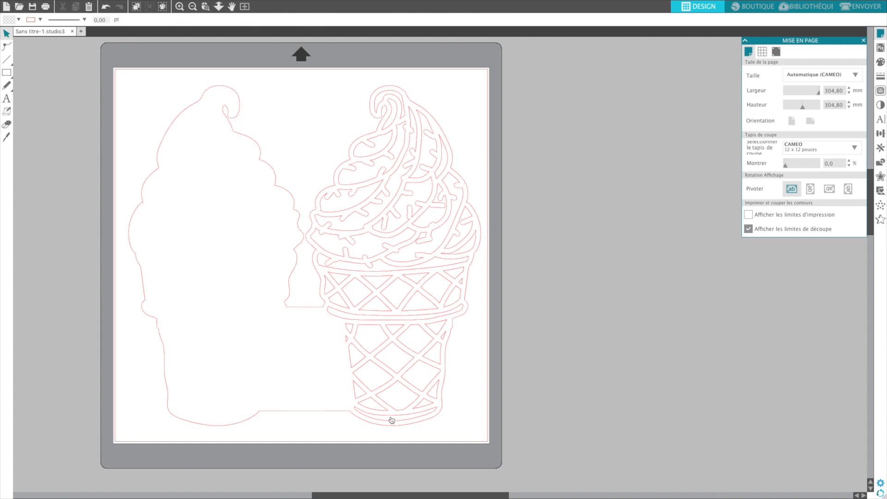
Step: Check the detailed card's cut lines in the sending view and return to the design
{"action": "left_click", "coordinate": [850, 6]}
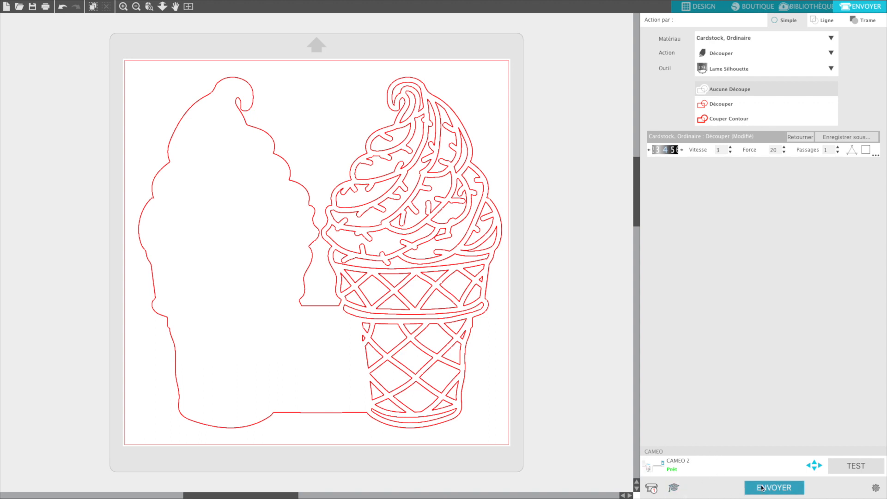
{"action": "left_click", "coordinate": [698, 7]}
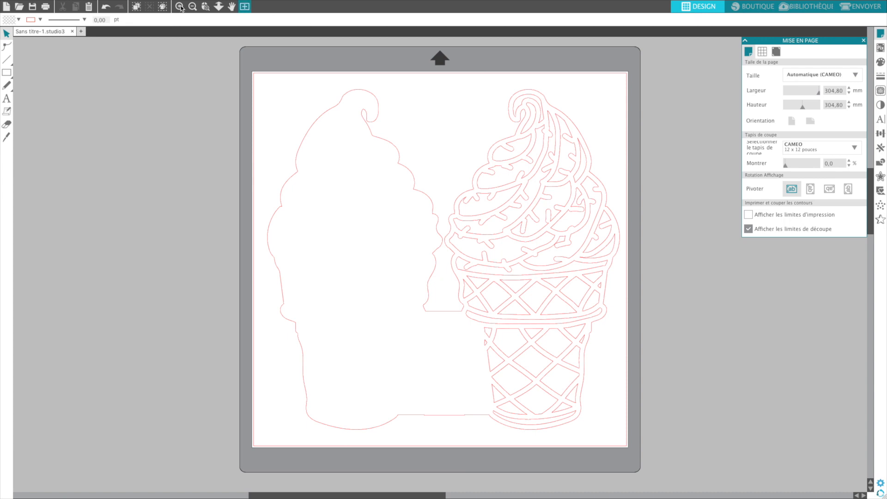
Step: Delete all the lattice cutouts and inner shapes from the lower part of the right cone
{"action": "left_click_drag", "start_coordinate": [482, 425], "coordinate": [575, 349]}
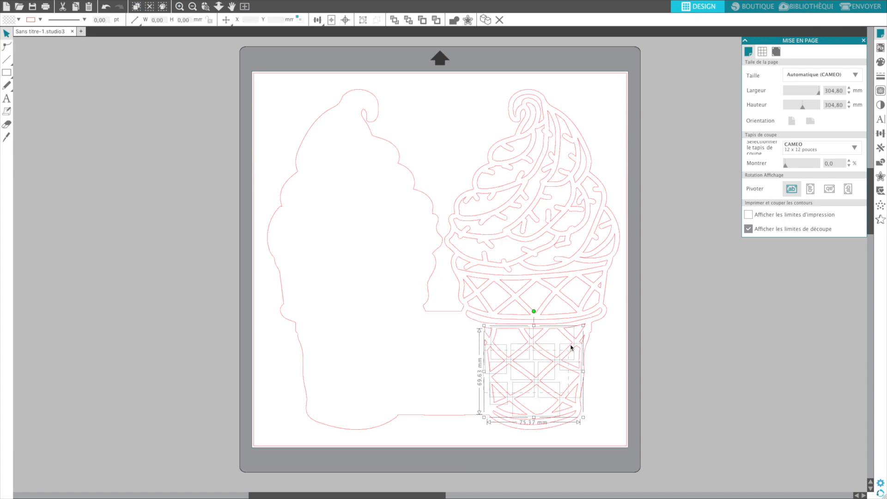
{"action": "key", "text": "Delete"}
{"action": "left_click_drag", "start_coordinate": [488, 383], "coordinate": [536, 422]}
{"action": "key", "text": "Delete"}
{"action": "key", "text": "Delete"}
{"action": "mouse_move", "coordinate": [575, 336]}
{"action": "left_mouse_down"}
{"action": "mouse_move", "coordinate": [582, 343]}
{"action": "mouse_move", "coordinate": [571, 343]}
{"action": "left_mouse_up"}
{"action": "key", "text": "Delete"}
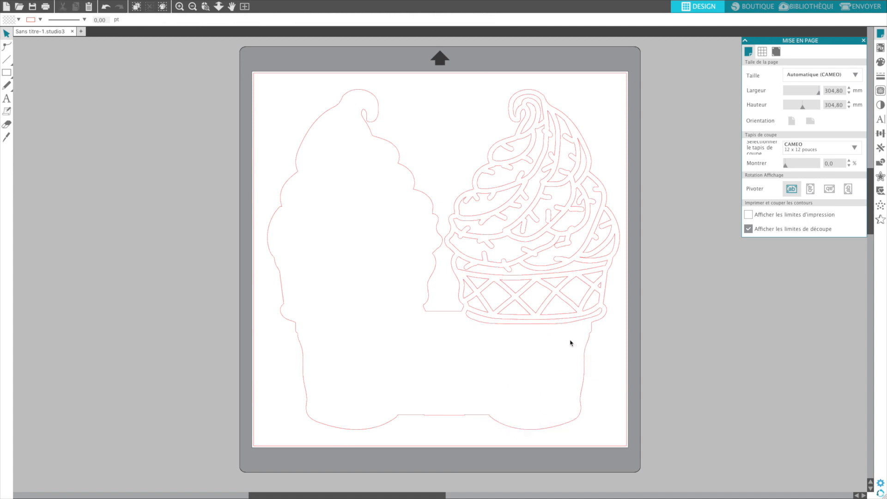
Step: Delete the central and left inner shapes of the right ice cream's swirl and upper cone band
{"action": "left_click", "coordinate": [553, 276]}
{"action": "key", "text": "Delete"}
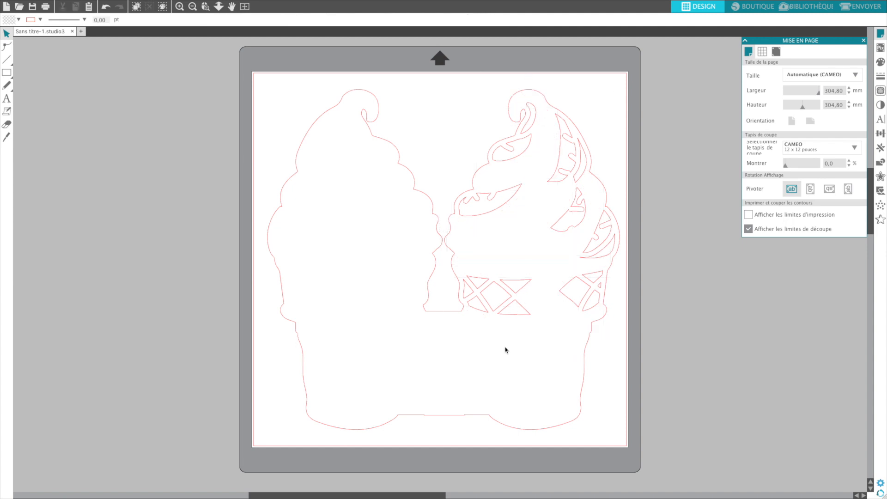
{"action": "left_click", "coordinate": [492, 295]}
{"action": "key", "text": "Delete"}
{"action": "left_click", "coordinate": [490, 201]}
{"action": "key", "text": "Delete"}
Step: Delete the inner swirl shapes in the upper part of the right ice cream, including those below its curled tip
{"action": "left_click", "coordinate": [533, 132]}
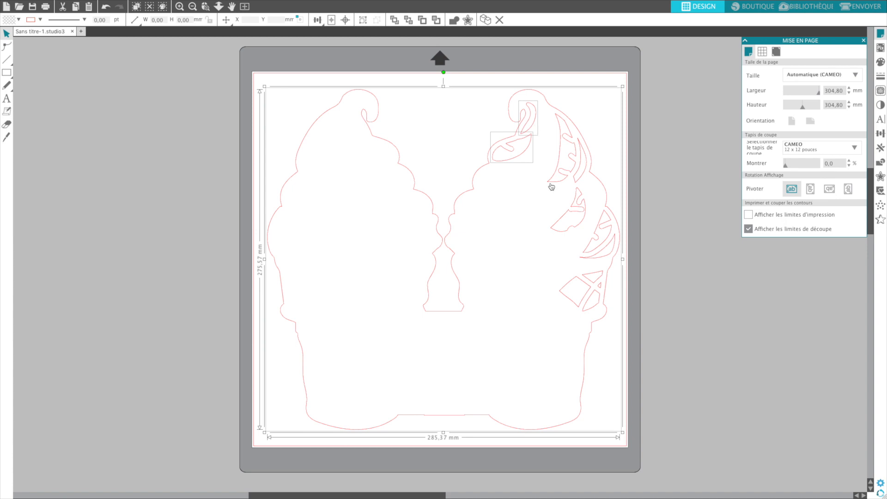
{"action": "left_click", "coordinate": [551, 185]}
{"action": "left_click", "coordinate": [523, 152]}
{"action": "key", "text": "Delete"}
{"action": "left_click", "coordinate": [532, 112]}
{"action": "key", "text": "Delete"}
{"action": "left_click", "coordinate": [560, 153]}
{"action": "key", "text": "Delete"}
{"action": "left_click", "coordinate": [582, 172]}
{"action": "key", "text": "Delete"}
Step: Delete the last swirl shapes along the right ice cream's outer edge and the remaining lattice in its upper band
{"action": "left_click", "coordinate": [583, 205]}
{"action": "key", "text": "Delete"}
{"action": "left_click", "coordinate": [599, 227]}
{"action": "key", "text": "Delete"}
{"action": "left_click", "coordinate": [602, 251]}
{"action": "key", "text": "Delete"}
{"action": "left_click", "coordinate": [591, 282]}
{"action": "key", "text": "Delete"}
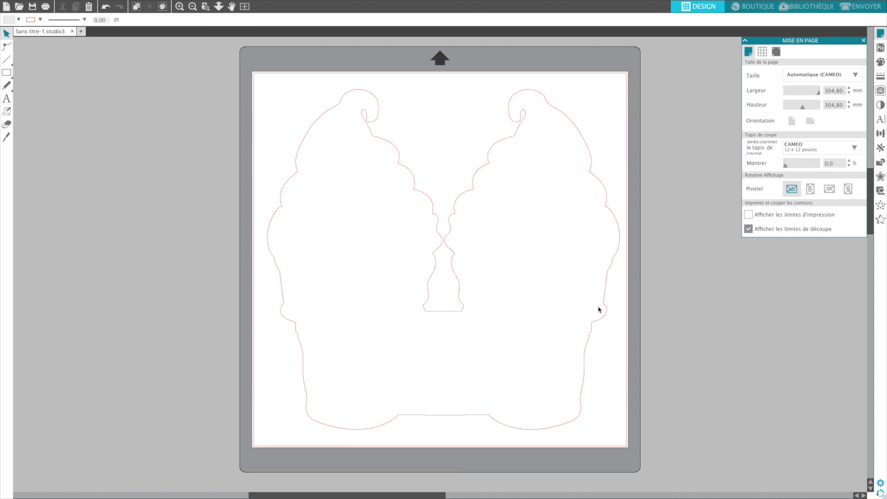
Step: Send the plain joined outline to the CAMEO 2 to cut from ordinary cardstock, and return to the design
{"action": "left_click", "coordinate": [860, 6]}
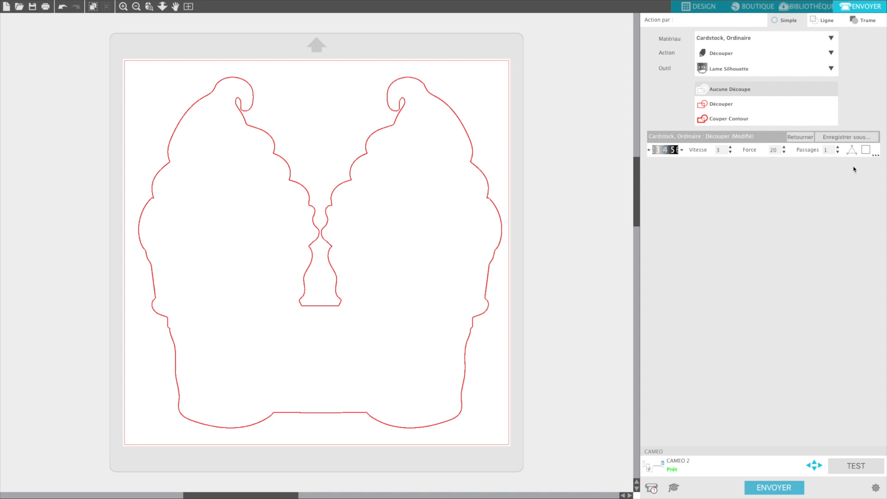
{"action": "left_click", "coordinate": [774, 487]}
{"action": "mouse_move", "coordinate": [687, 3]}
{"action": "left_click", "coordinate": [696, 6]}
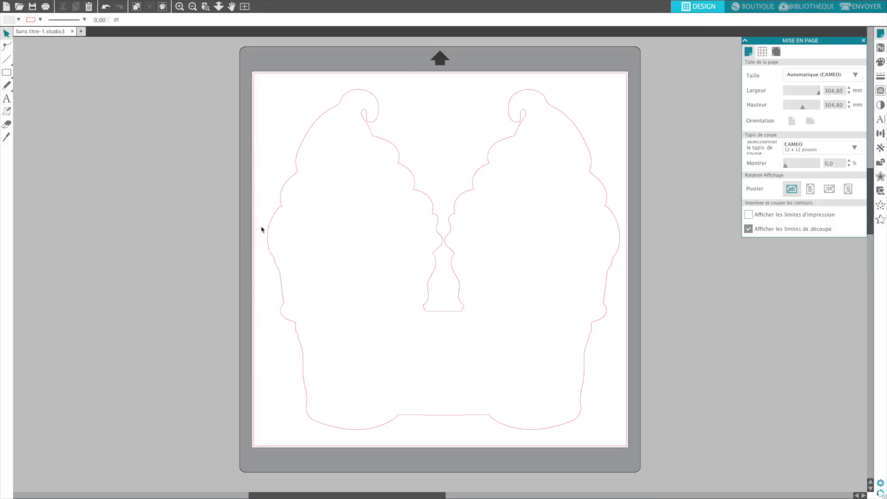
Step: Create a new document and paste the copied detailed ice cream into it
{"action": "left_click", "coordinate": [81, 31]}
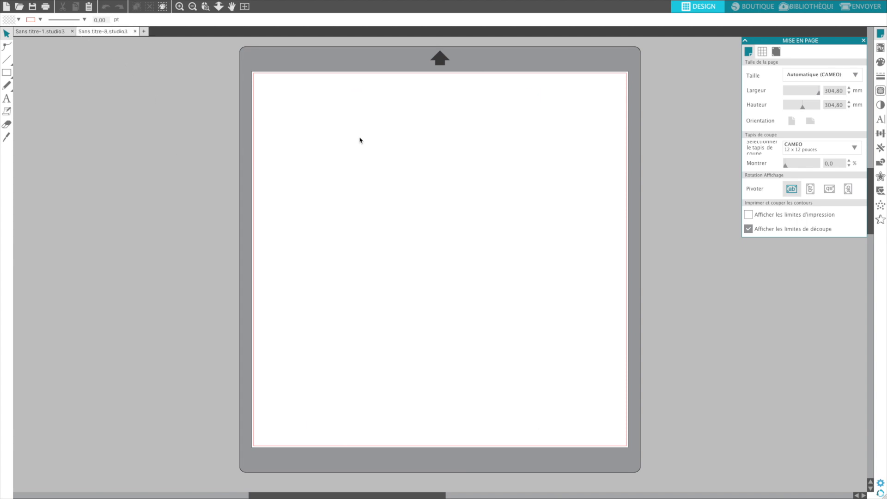
{"action": "key", "text": "ctrl+v"}
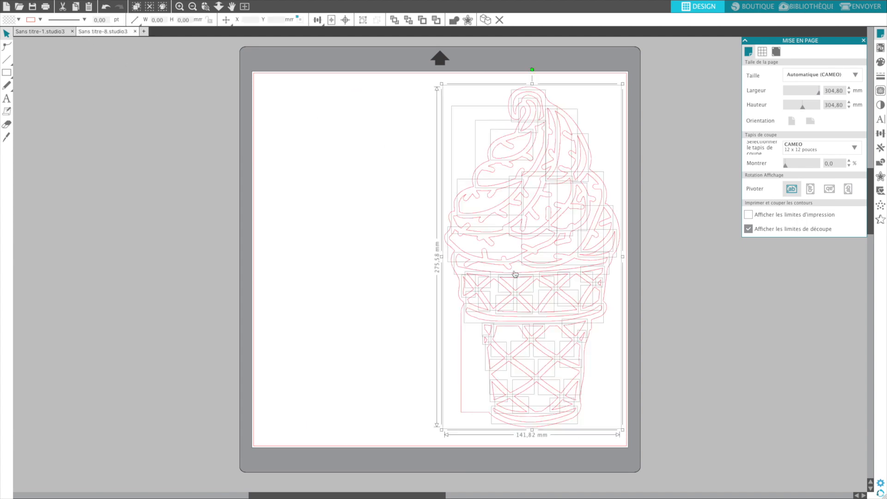
{"action": "left_click", "coordinate": [399, 252]}
Step: Select the entire detailed ice cream and move it to the left half of the page
{"action": "left_click_drag", "start_coordinate": [420, 91], "coordinate": [623, 431]}
{"action": "left_click", "coordinate": [504, 347]}
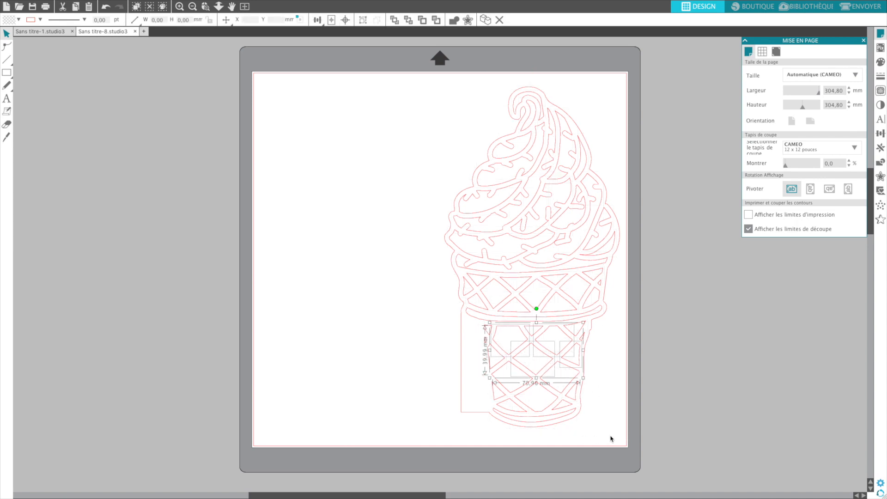
{"action": "left_click_drag", "start_coordinate": [611, 435], "coordinate": [397, 85]}
{"action": "left_click_drag", "start_coordinate": [520, 134], "coordinate": [336, 129]}
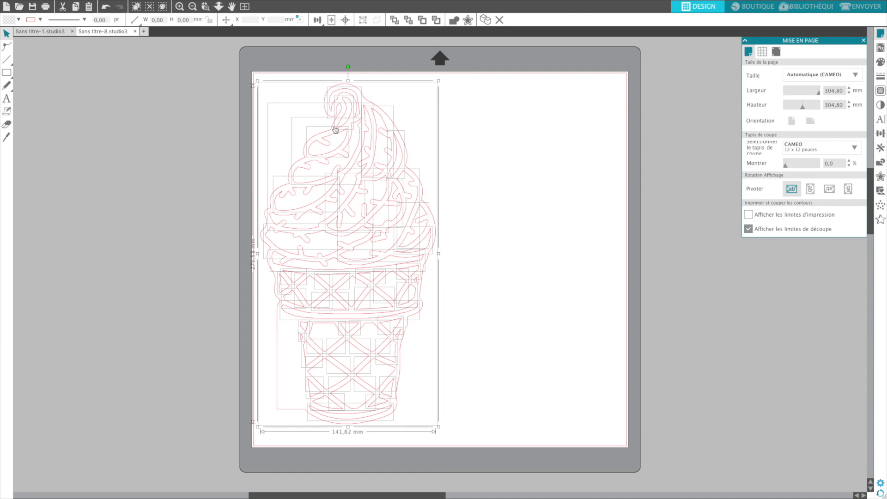
{"action": "left_click", "coordinate": [405, 399]}
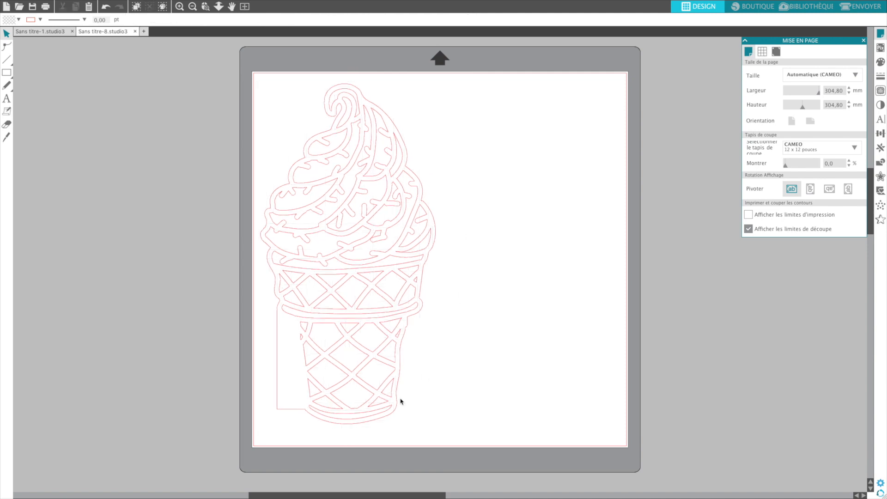
Step: Delete the cone's lattice cutouts, its rim shapes and the small inner pieces along its left edge
{"action": "left_click", "coordinate": [383, 412]}
{"action": "key", "text": "Delete"}
{"action": "left_click", "coordinate": [383, 414]}
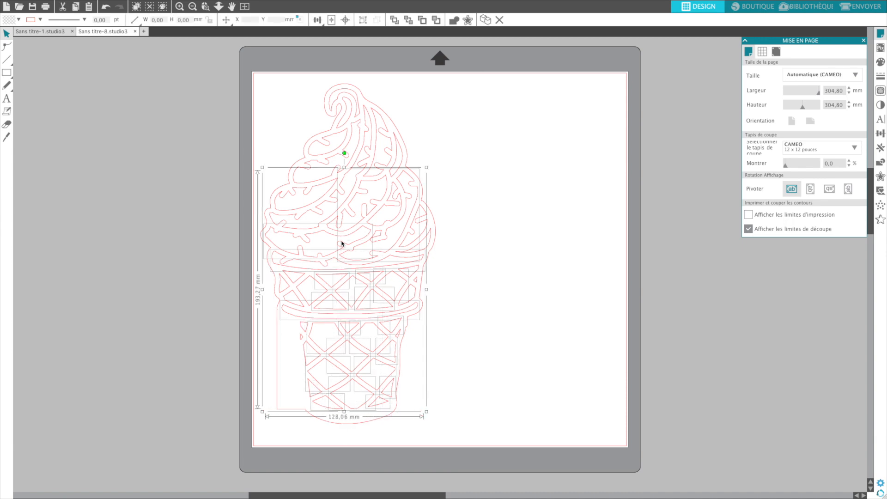
{"action": "key", "text": "Delete"}
{"action": "left_click_drag", "start_coordinate": [328, 409], "coordinate": [306, 265]}
{"action": "key", "text": "Delete"}
{"action": "left_click_drag", "start_coordinate": [301, 311], "coordinate": [293, 266]}
{"action": "key", "text": "Delete"}
{"action": "left_click_drag", "start_coordinate": [310, 339], "coordinate": [298, 328]}
{"action": "left_click_drag", "start_coordinate": [294, 285], "coordinate": [286, 273]}
{"action": "key", "text": "Delete"}
Step: Delete all the remaining inner shapes of the ice cream up to its curled tip, keeping only the outline
{"action": "left_click_drag", "start_coordinate": [387, 334], "coordinate": [379, 162]}
{"action": "key", "text": "Delete"}
{"action": "key", "text": "Delete"}
{"action": "key", "text": "Delete"}
{"action": "key", "text": "Delete"}
{"action": "key", "text": "Delete"}
{"action": "key", "text": "Delete"}
{"action": "left_click_drag", "start_coordinate": [407, 188], "coordinate": [380, 133]}
{"action": "key", "text": "Delete"}
{"action": "left_click_drag", "start_coordinate": [298, 165], "coordinate": [352, 125]}
{"action": "key", "text": "Delete"}
{"action": "left_click", "coordinate": [348, 119]}
{"action": "key", "text": "Delete"}
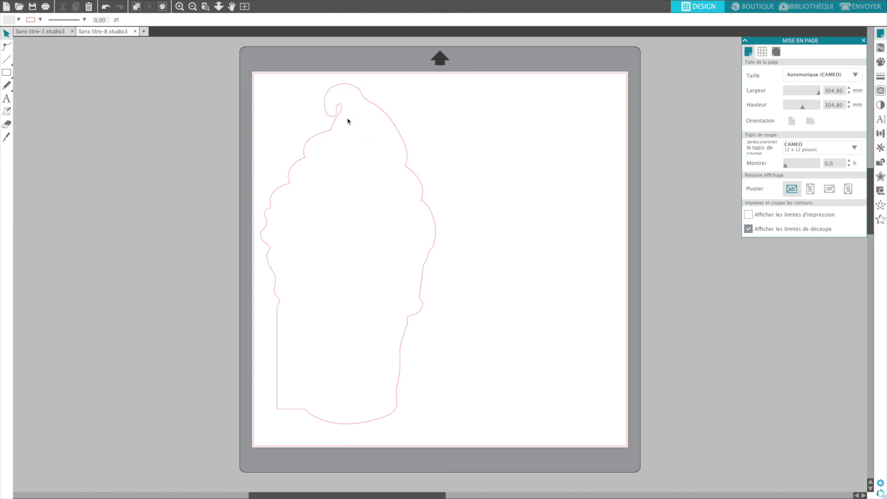
Step: Paste a copy of the plain ice cream outline and mirror the copy horizontally
{"action": "left_click", "coordinate": [298, 167]}
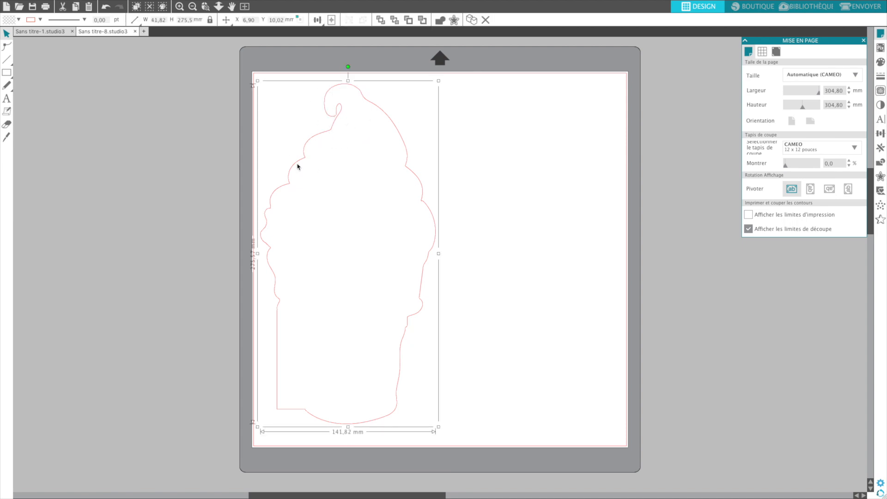
{"action": "key", "text": "ctrl+v"}
{"action": "right_click", "coordinate": [320, 219]}
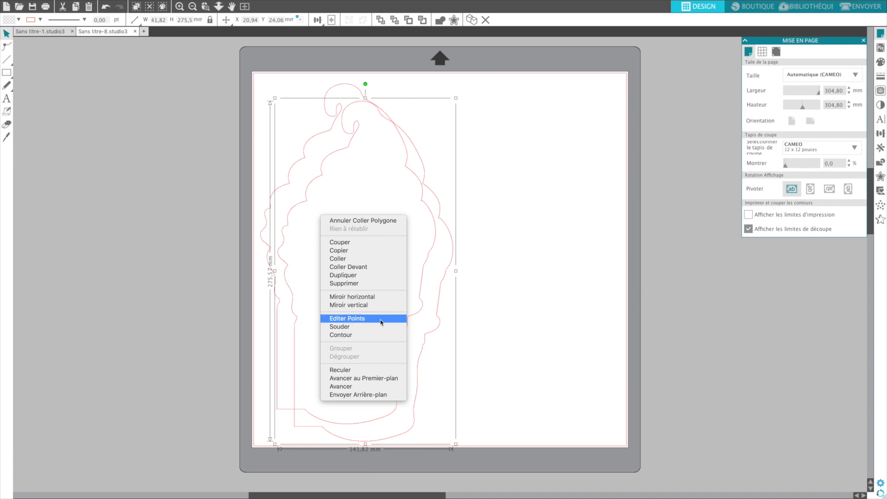
{"action": "left_click", "coordinate": [363, 298]}
Step: Place the mirrored outline beside the original on the page's right half, at about X 152 mm and Y 5 mm
{"action": "left_click_drag", "start_coordinate": [293, 298], "coordinate": [461, 277]}
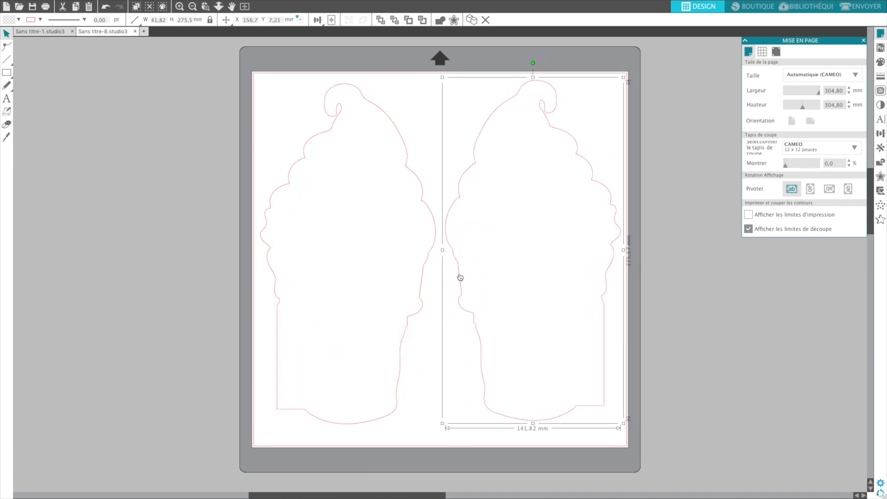
{"action": "left_click_drag", "start_coordinate": [426, 250], "coordinate": [446, 244]}
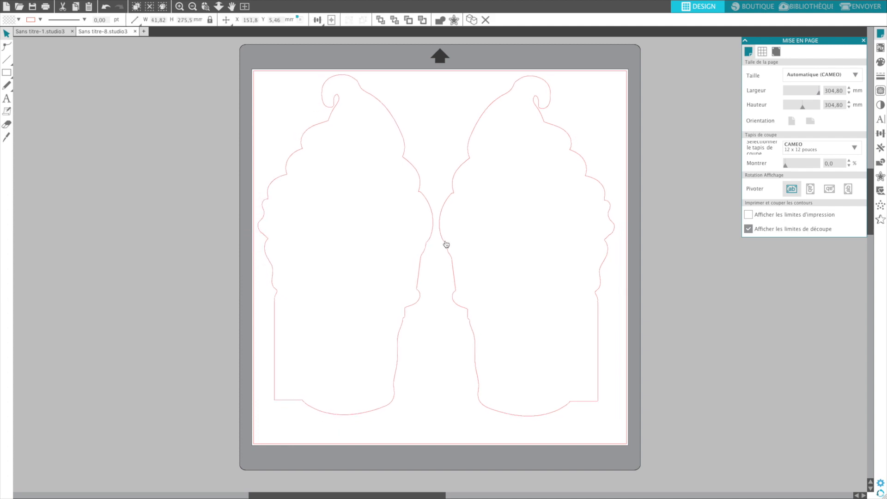
{"action": "left_click", "coordinate": [444, 245]}
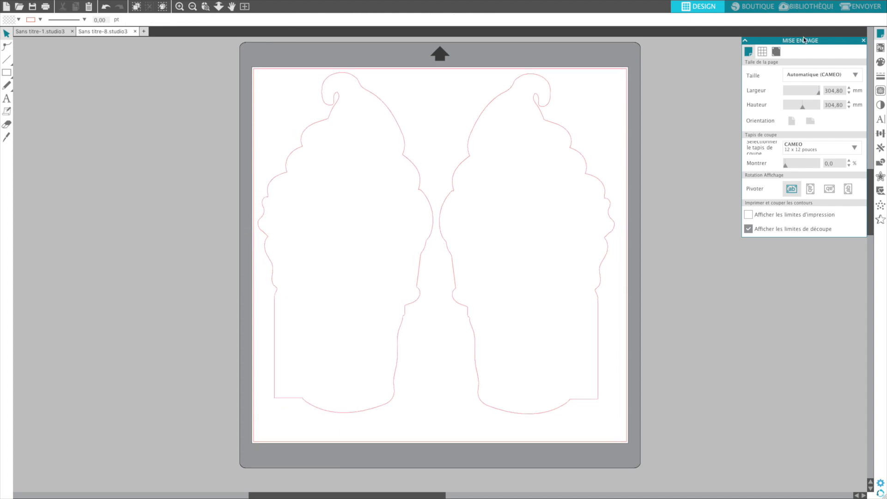
Step: Bring up the cutting setup for the two plain ice cream outlines
{"action": "left_click", "coordinate": [859, 9]}
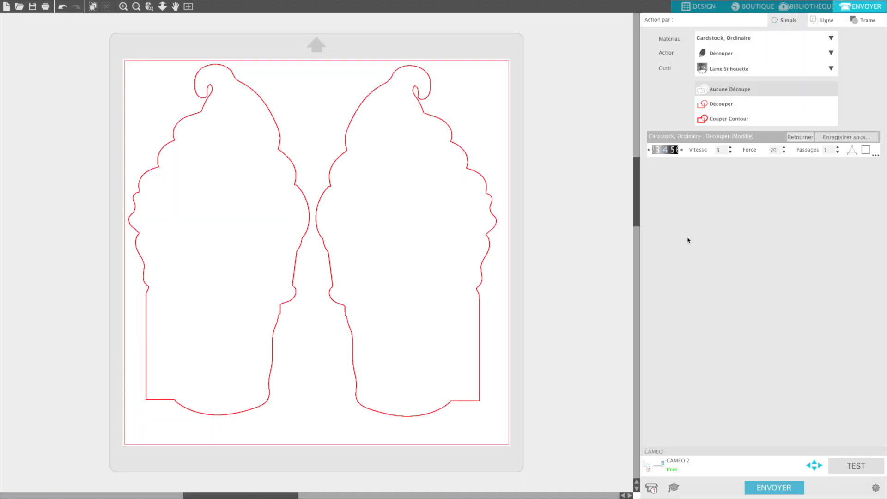